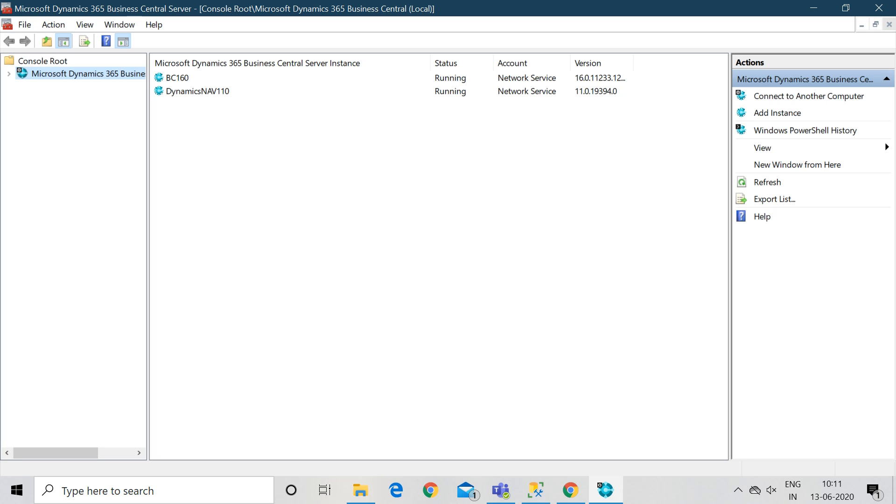
# - Switch to File Explorer and examine where Nav Folder, holding the demo database files, sits on the C: drive
pyautogui.moveTo(361, 490)
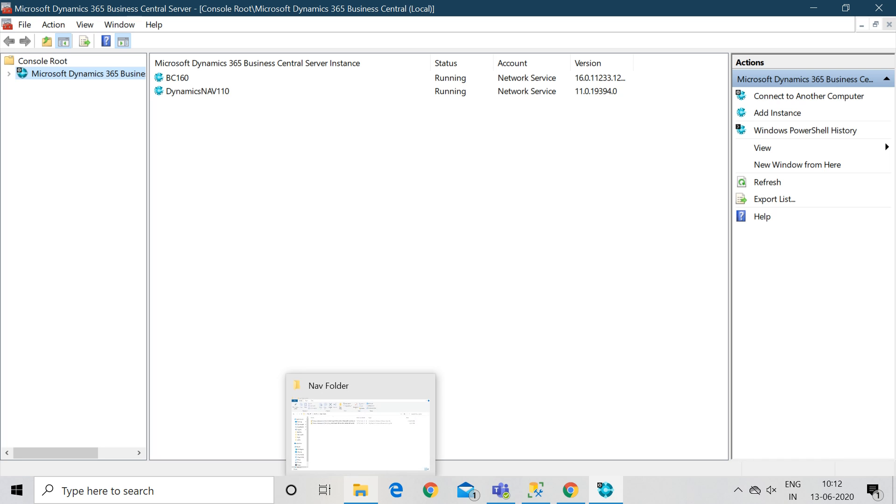
pyautogui.click(360, 490)
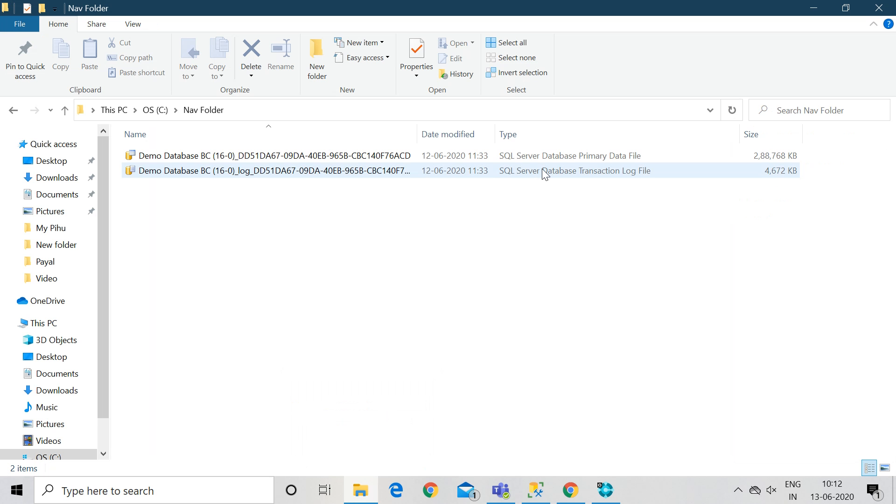
pyautogui.click(115, 110)
pyautogui.doubleClick(245, 259)
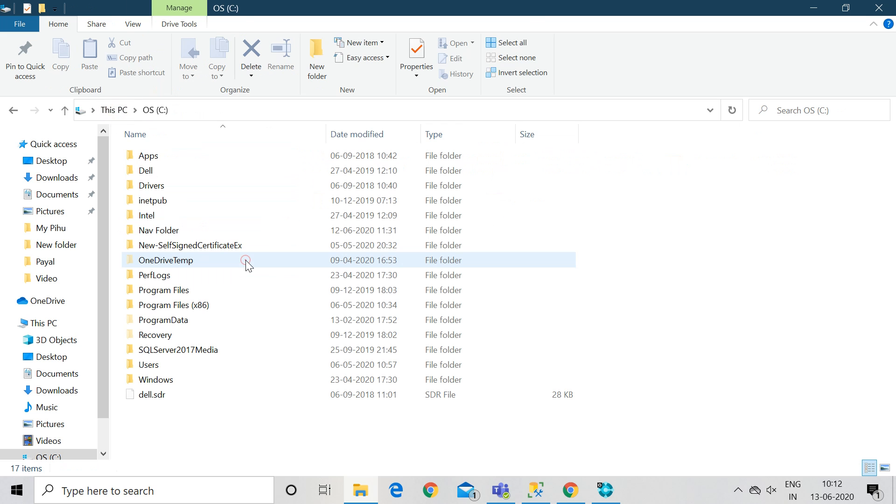
pyautogui.click(187, 231)
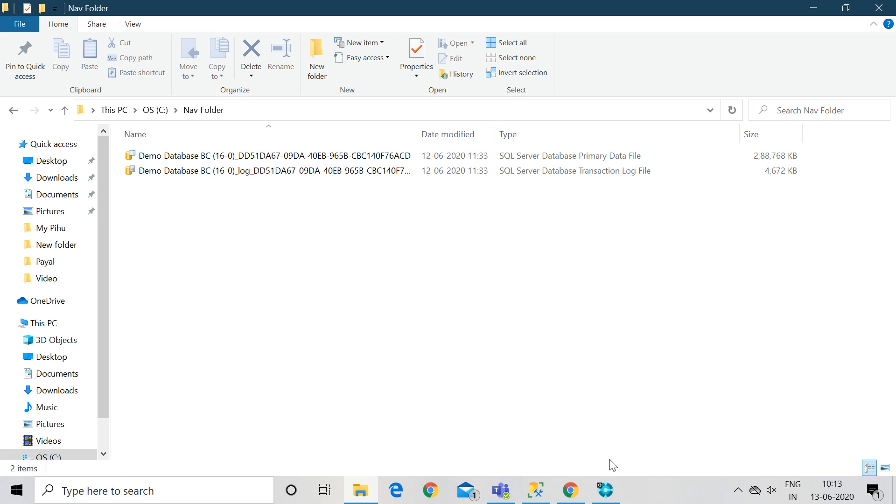
# - Switch to the Business Central Server administration console and stop the BC160 server instance
pyautogui.click(611, 494)
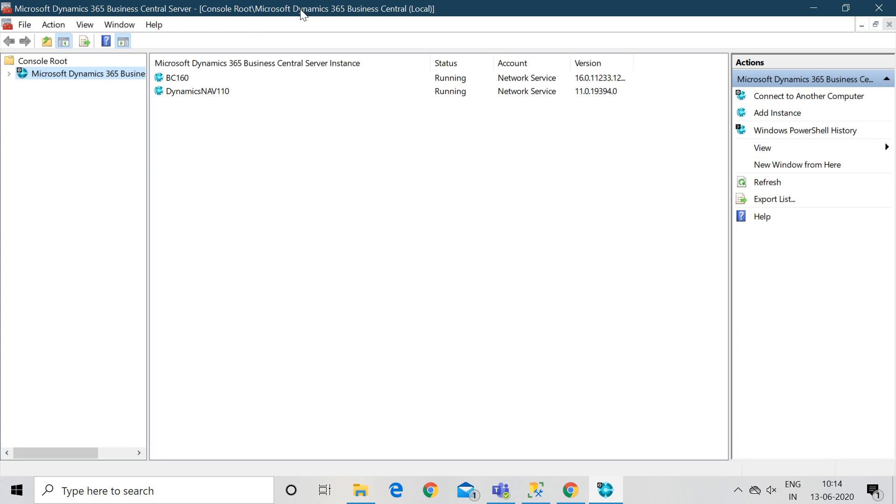
pyautogui.click(188, 79)
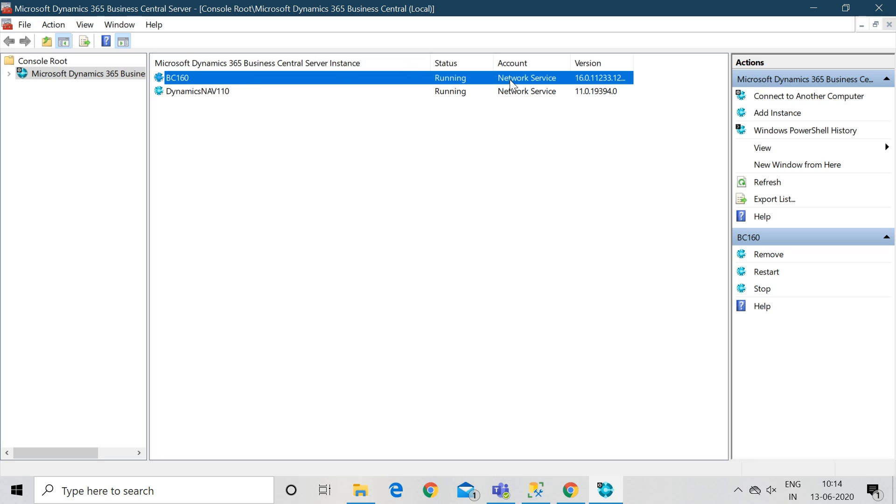
pyautogui.click(763, 289)
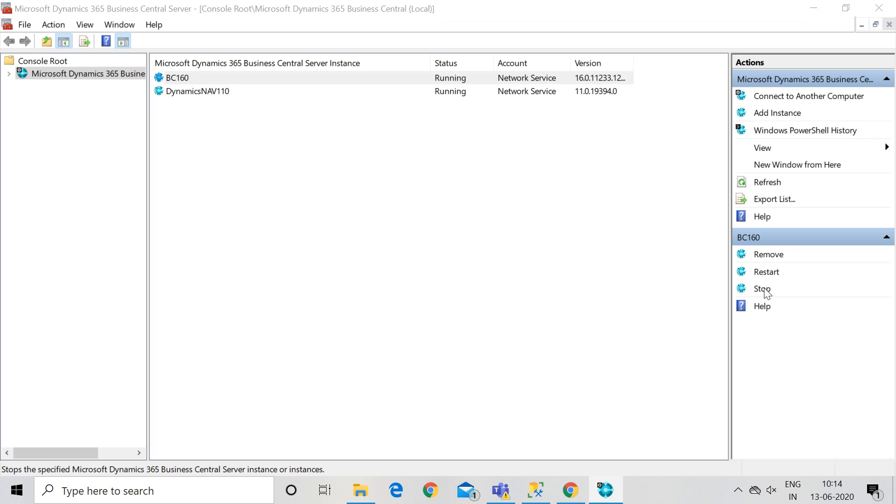
pyautogui.click(490, 270)
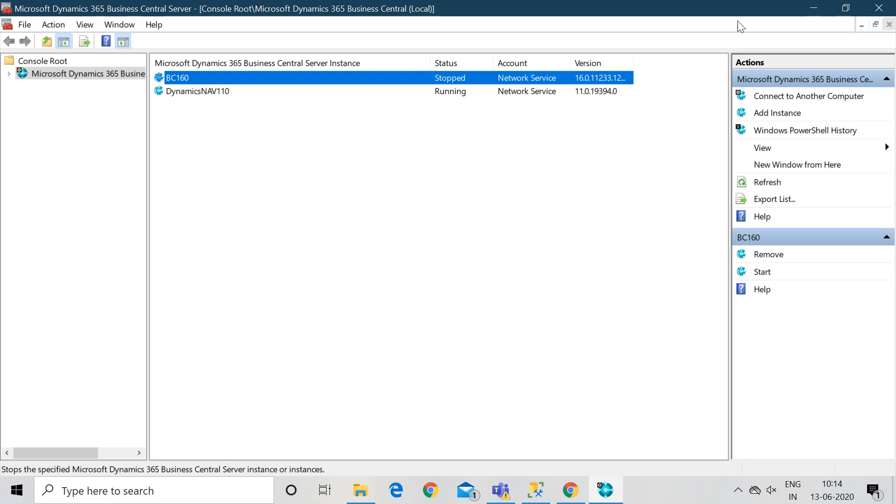
pyautogui.click(812, 6)
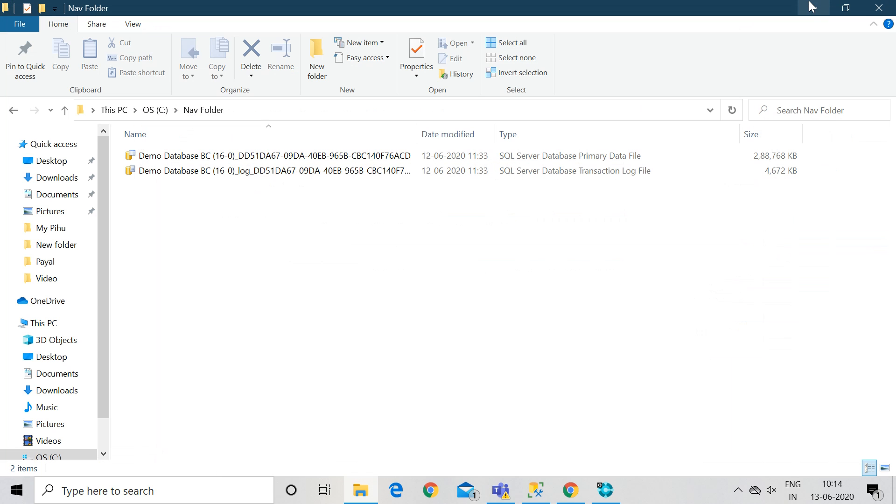
# - Switch to SQL Server Management Studio and detach Demo Database BC (16-0) with Drop Connections enabled
pyautogui.click(537, 491)
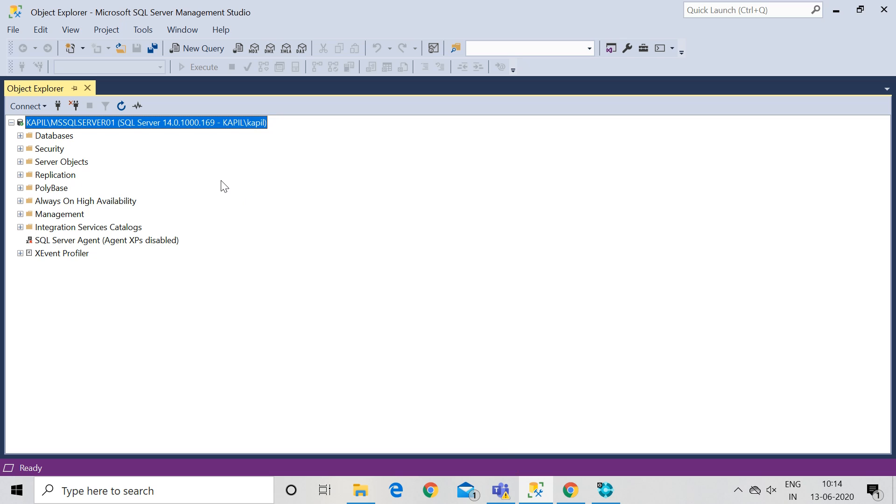
pyautogui.click(20, 135)
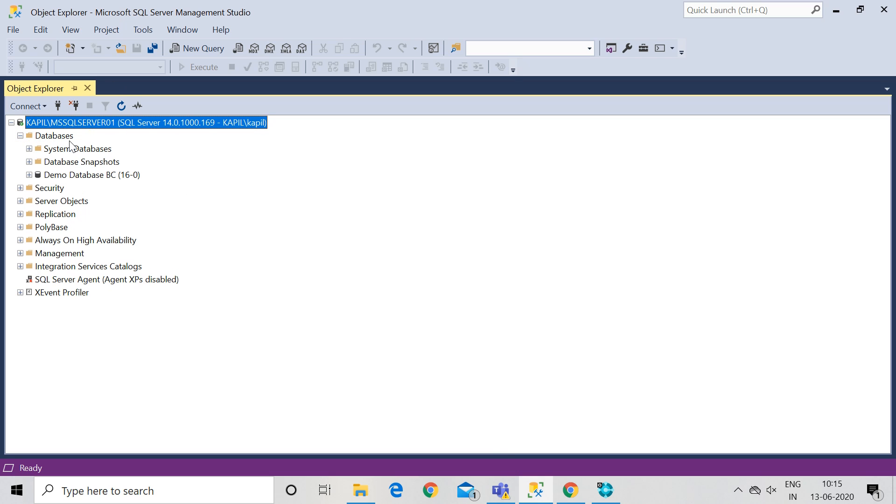
pyautogui.click(81, 175)
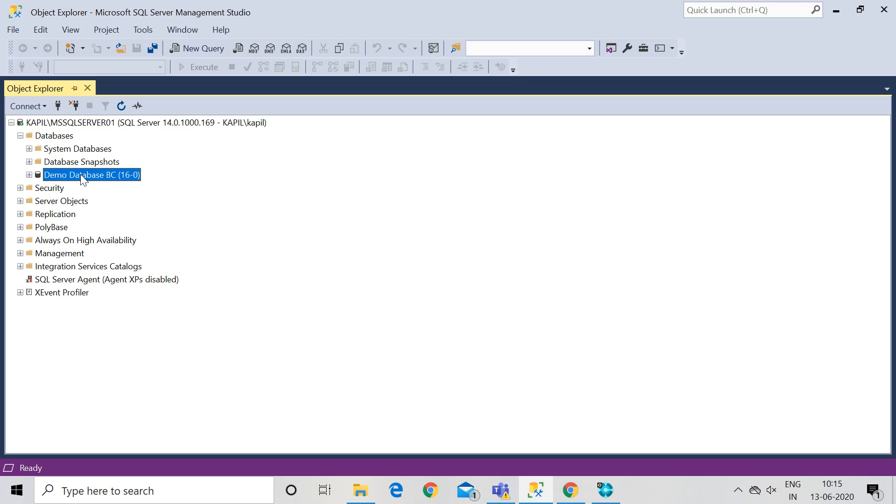
pyautogui.rightClick(80, 175)
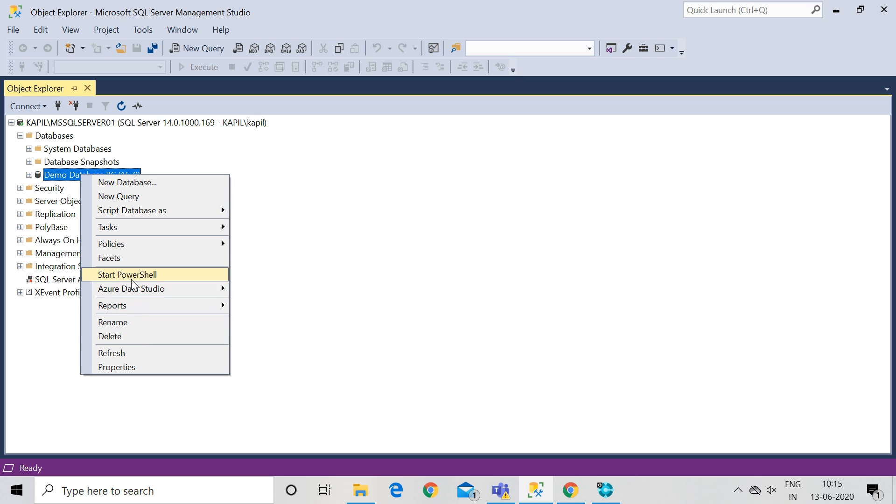
pyautogui.moveTo(133, 224)
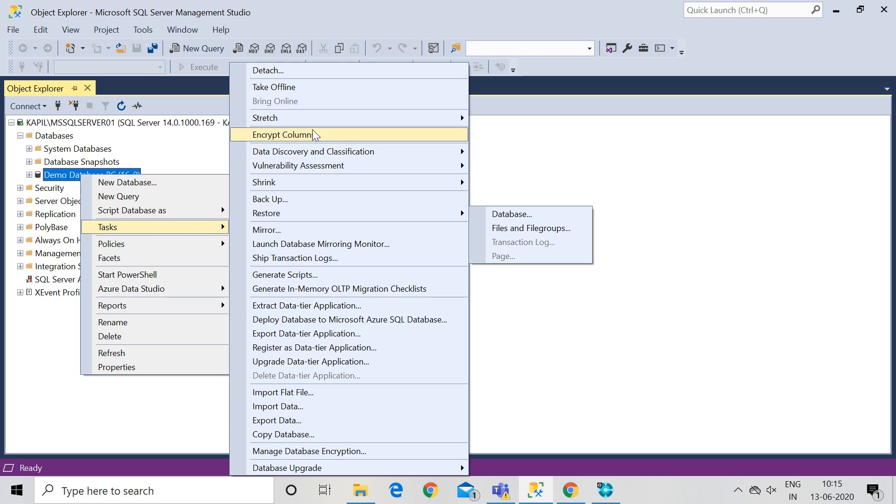
pyautogui.click(276, 74)
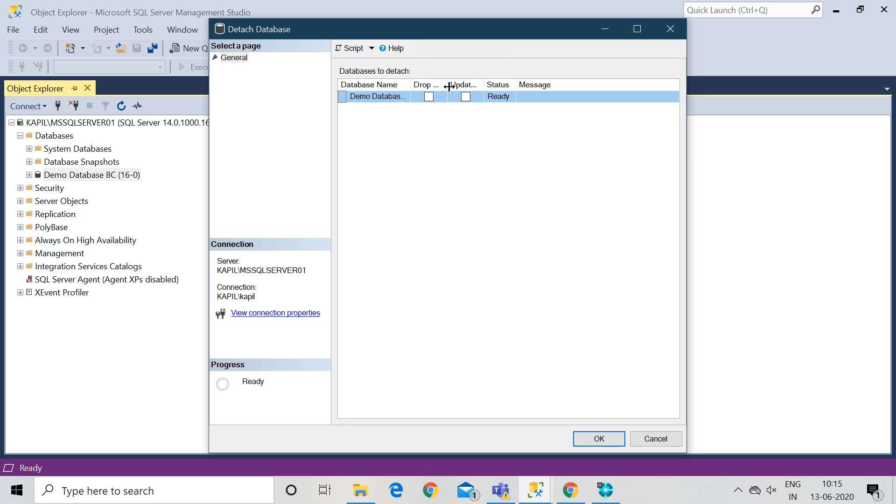
pyautogui.moveTo(449, 87); pyautogui.dragTo(508, 87)
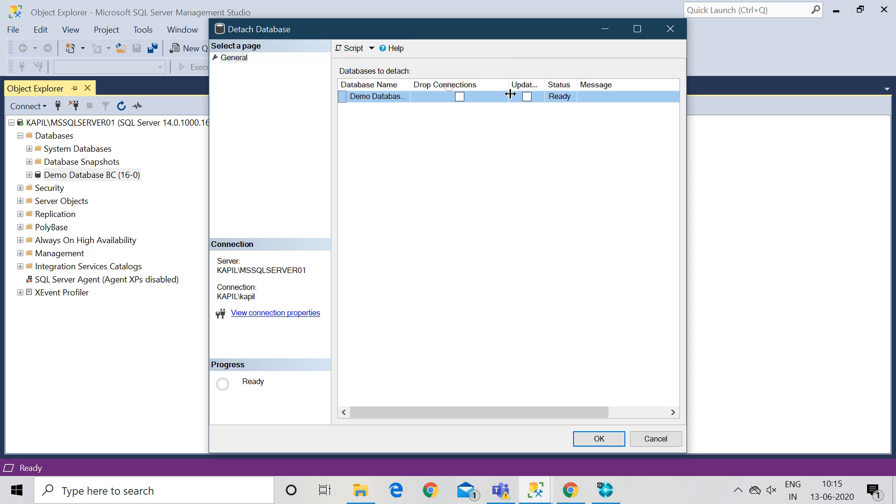
pyautogui.click(460, 97)
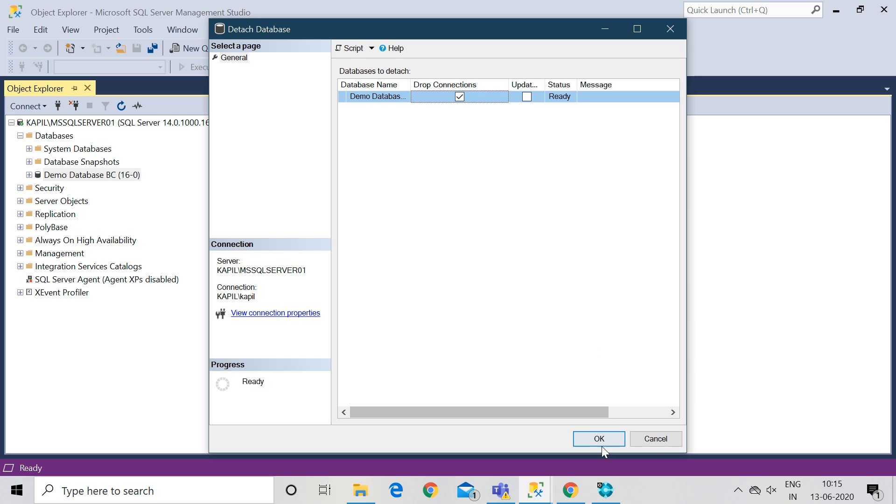
pyautogui.click(619, 496)
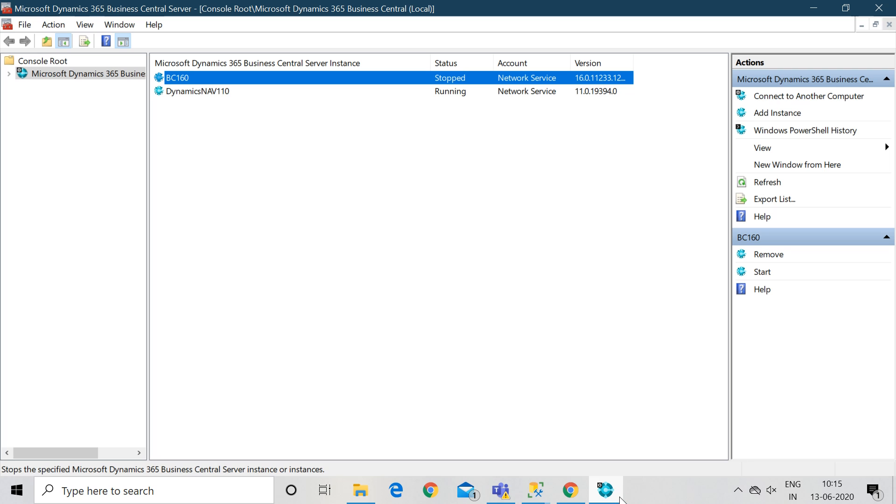
pyautogui.click(620, 496)
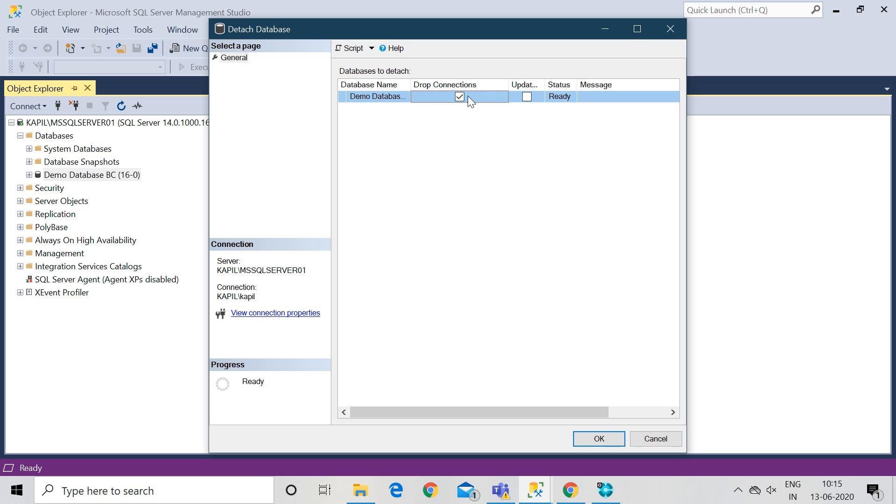
pyautogui.click(580, 439)
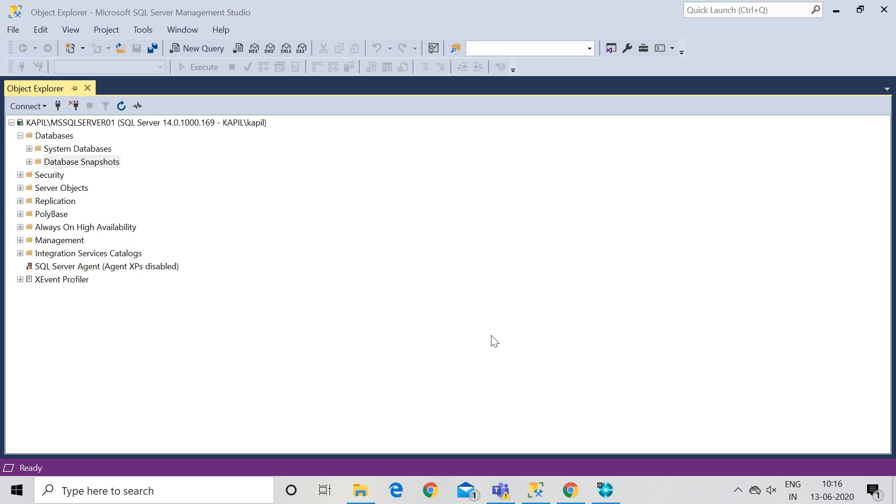
# - Switch to File Explorer and copy both Demo Database BC (16-0) files, data and log, from Nav Folder
pyautogui.click(352, 498)
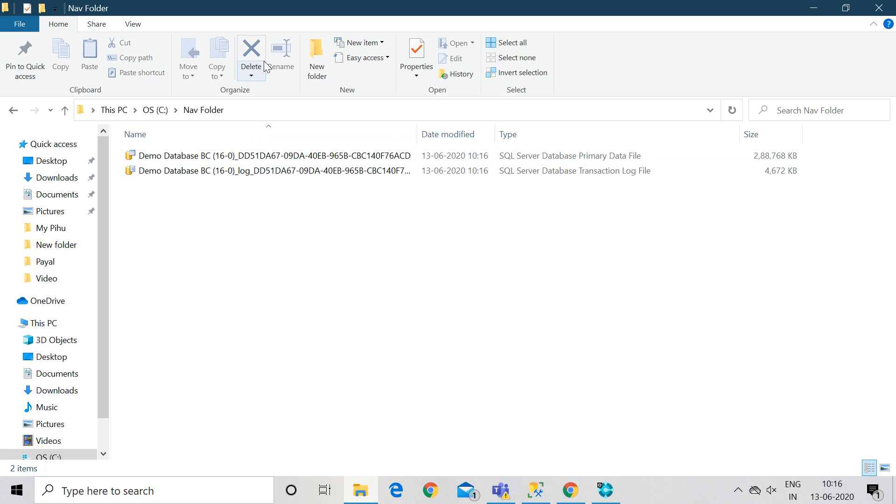
pyautogui.moveTo(270, 188); pyautogui.dragTo(317, 159)
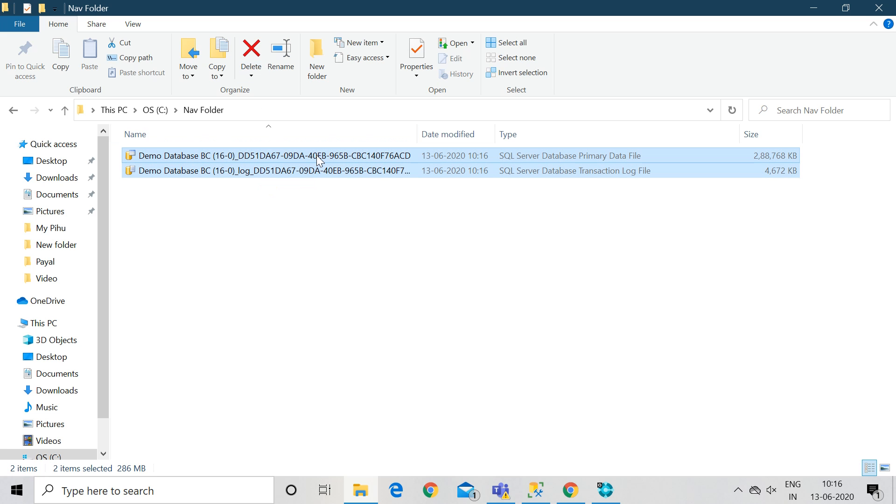
pyautogui.hotkey('ctrl', 'c')
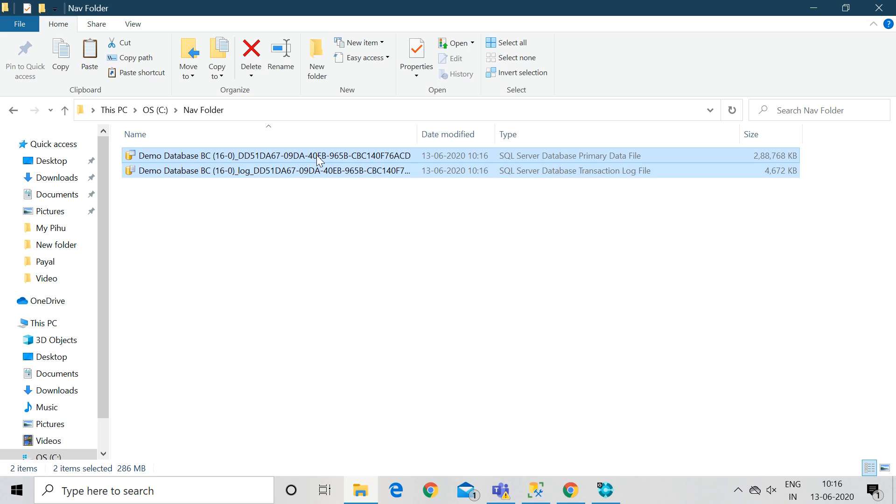
# - Open the Microsoft SQL Server folder inside Program Files on the C: drive
pyautogui.click(146, 112)
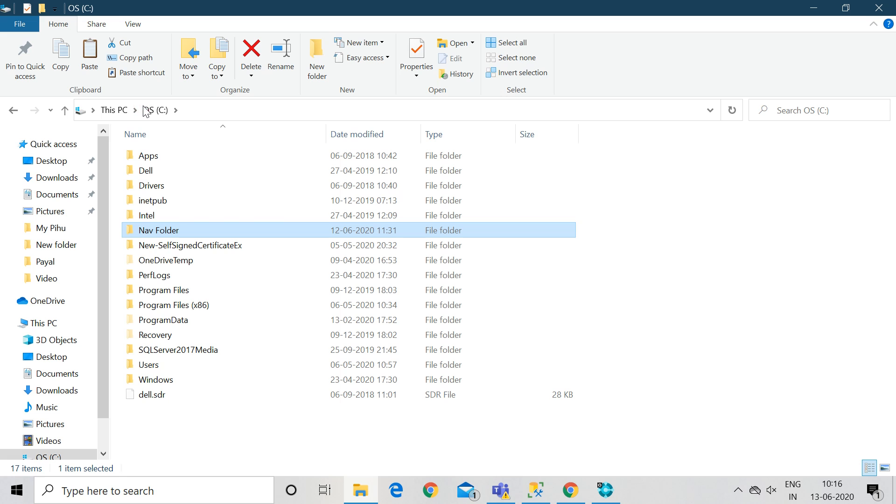
pyautogui.doubleClick(182, 293)
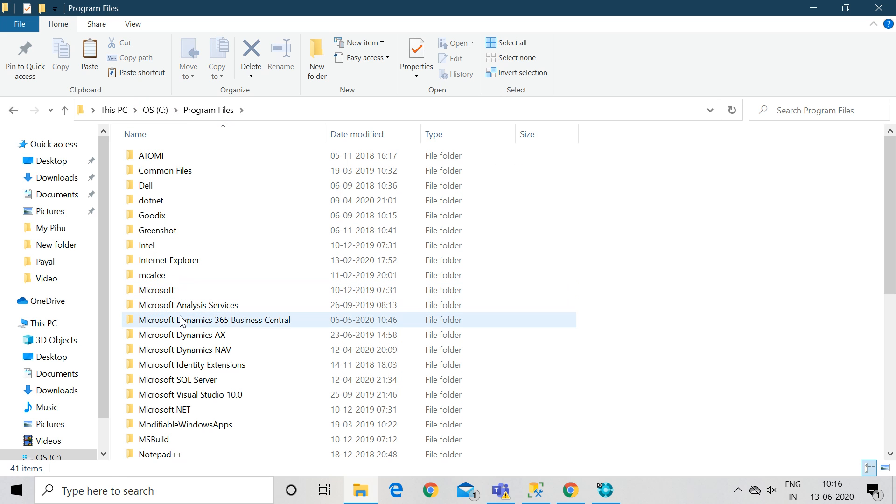
pyautogui.press('Down')
pyautogui.press('Down')
pyautogui.press('Down')
pyautogui.press('Down')
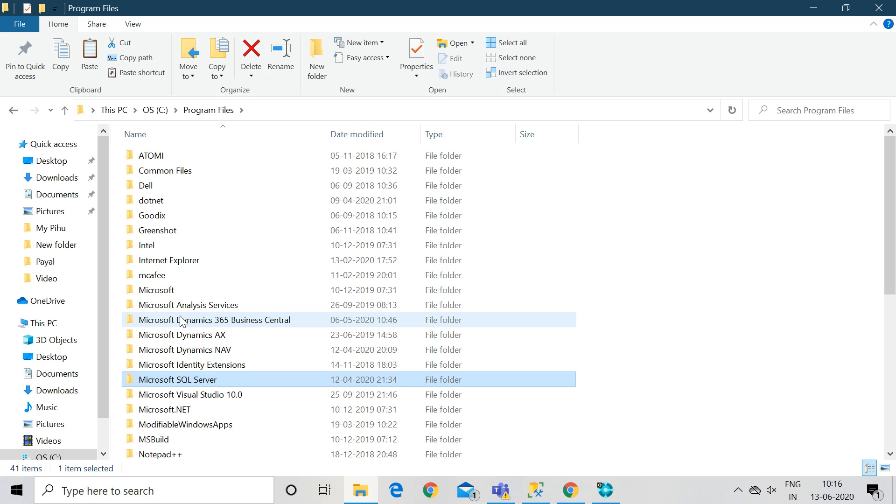
pyautogui.press('Down')
pyautogui.press('Down')
pyautogui.press('Down')
pyautogui.press('Down')
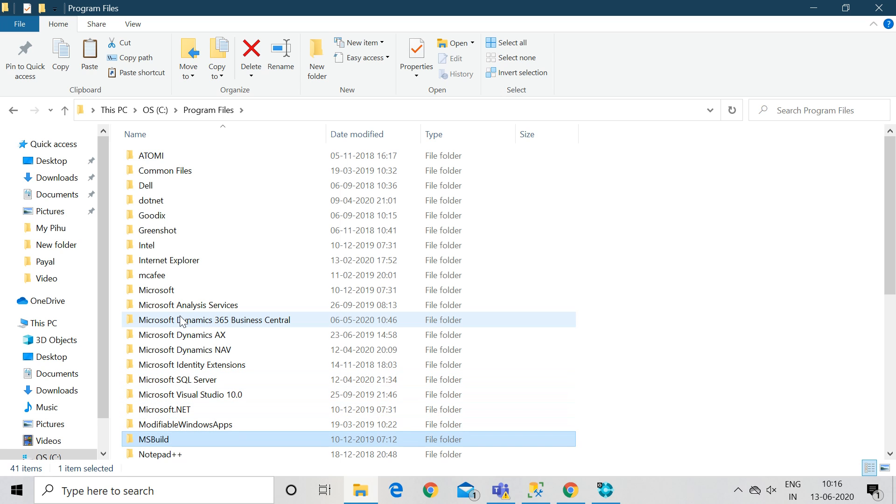
pyautogui.press('Up')
pyautogui.press('Up')
pyautogui.press('Up')
pyautogui.press('Up')
pyautogui.press('Return')
# - Paste the copied database files into the DATA folder under MSSQL14.MSSQLSERVER01\MSSQL
pyautogui.press('Down')
pyautogui.press('Down')
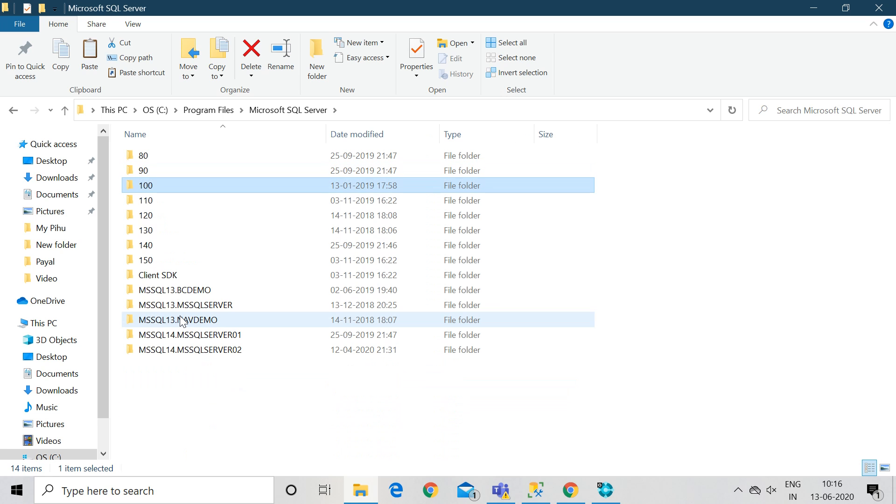
pyautogui.press('Down')
pyautogui.press('Down')
pyautogui.press('Down')
pyautogui.press('Down')
pyautogui.press('Down')
pyautogui.press('Down')
pyautogui.press('Down')
pyautogui.press('Down')
pyautogui.press('Down')
pyautogui.press('Down')
pyautogui.press('Down')
pyautogui.press('Up')
pyautogui.press('Return')
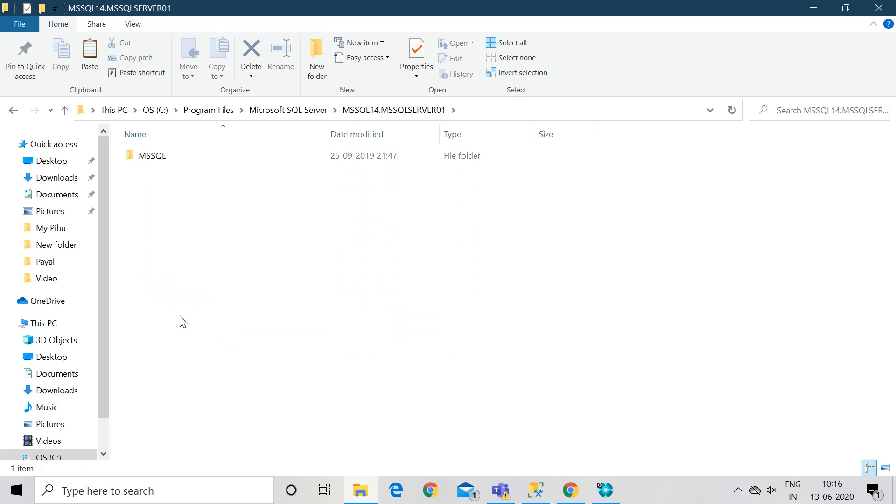
pyautogui.press('Down')
pyautogui.press('Return')
pyautogui.press('Down')
pyautogui.press('Down')
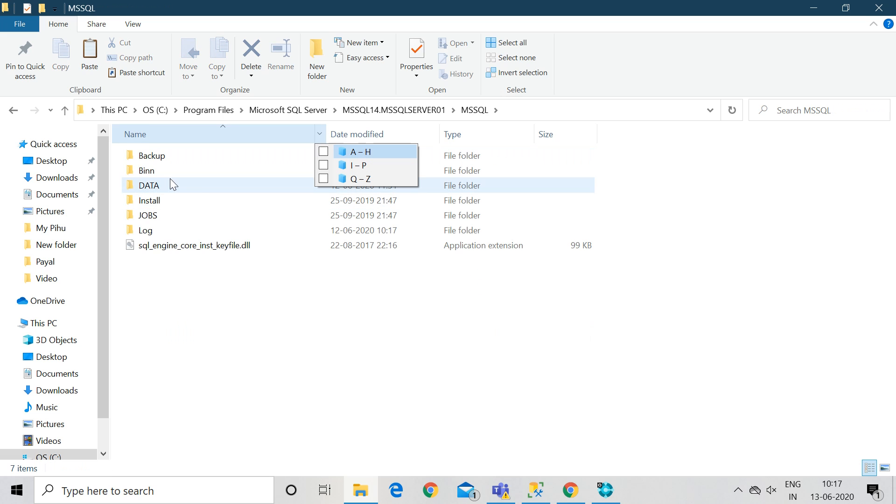
pyautogui.doubleClick(204, 183)
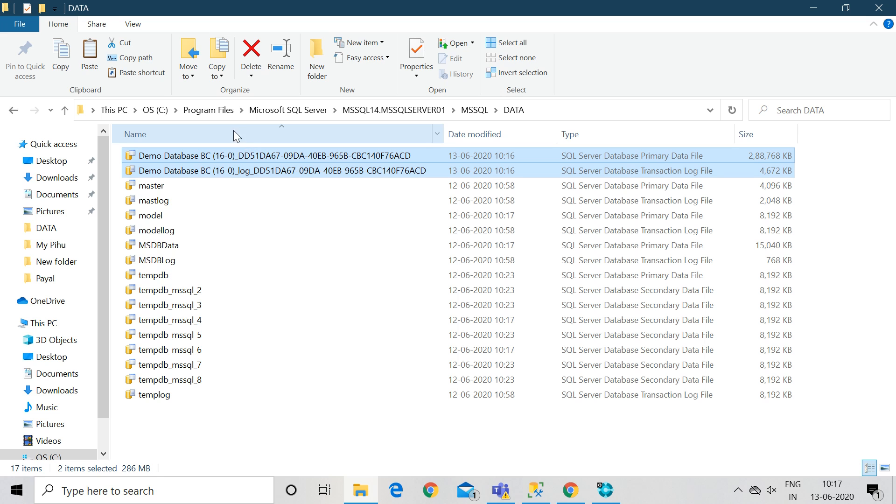
# - Permanently delete both Demo Database BC (16-0) files, data and log, from Nav Folder on the C: drive
pyautogui.click(152, 111)
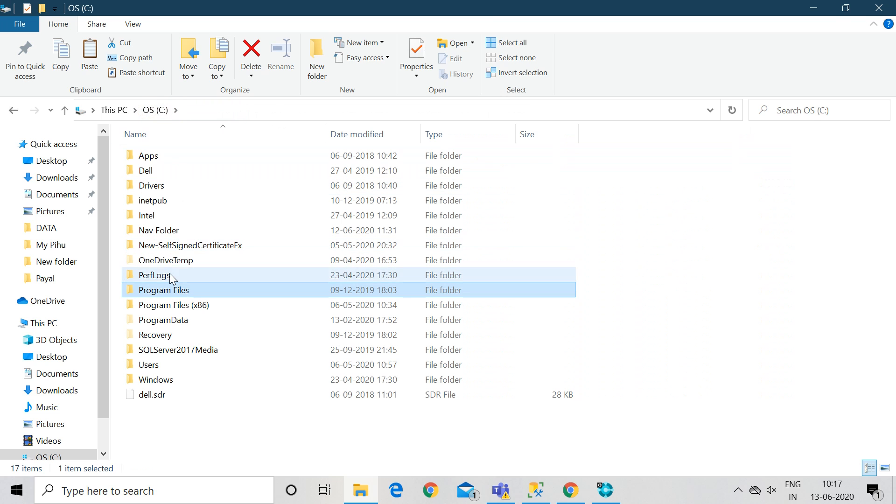
pyautogui.click(154, 232)
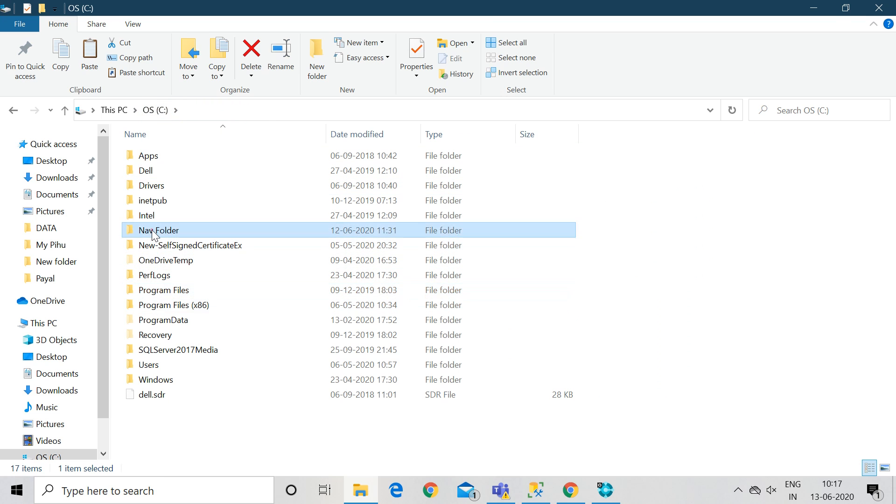
pyautogui.doubleClick(154, 232)
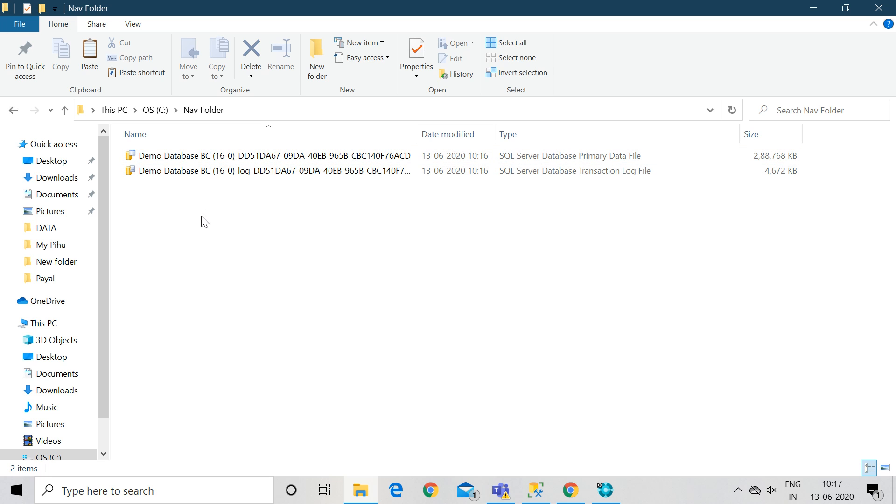
pyautogui.moveTo(222, 201); pyautogui.dragTo(257, 144)
pyautogui.hotkey('shift', 'Delete')
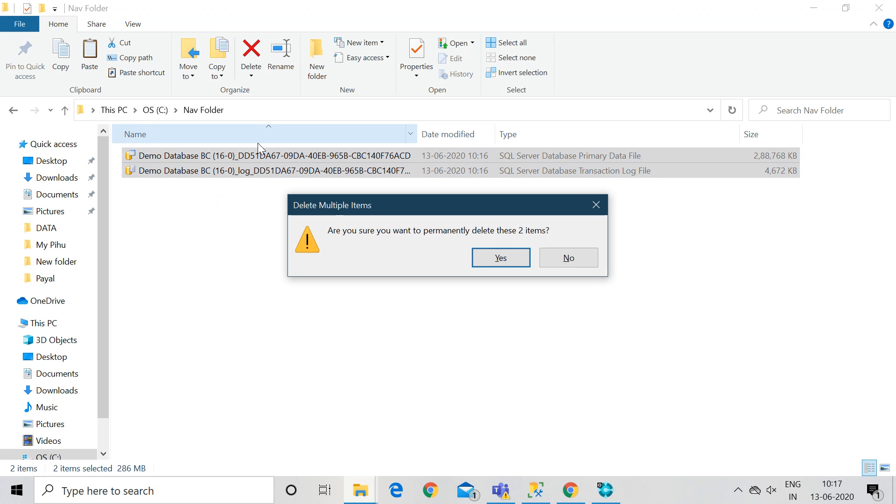
pyautogui.press('Return')
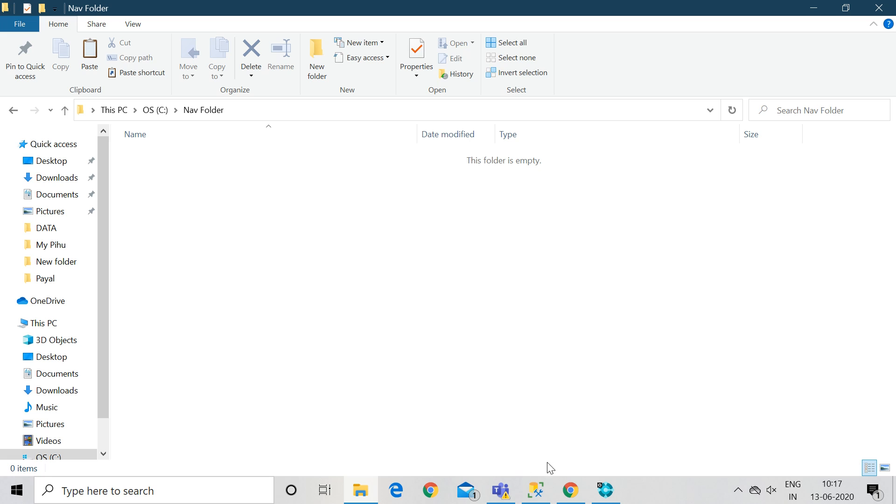
# - Switch to SQL Server Management Studio and begin attaching a database, opening the file browser to add its data file
pyautogui.click(538, 491)
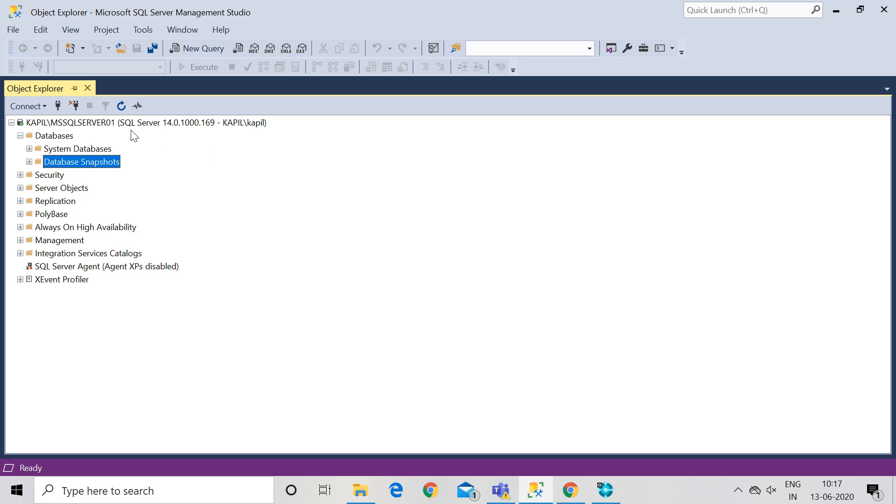
pyautogui.click(51, 140)
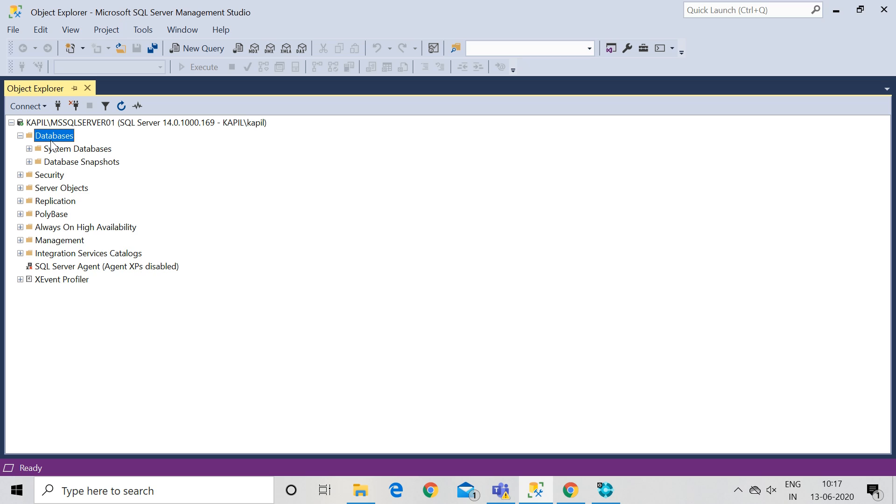
pyautogui.rightClick(51, 144)
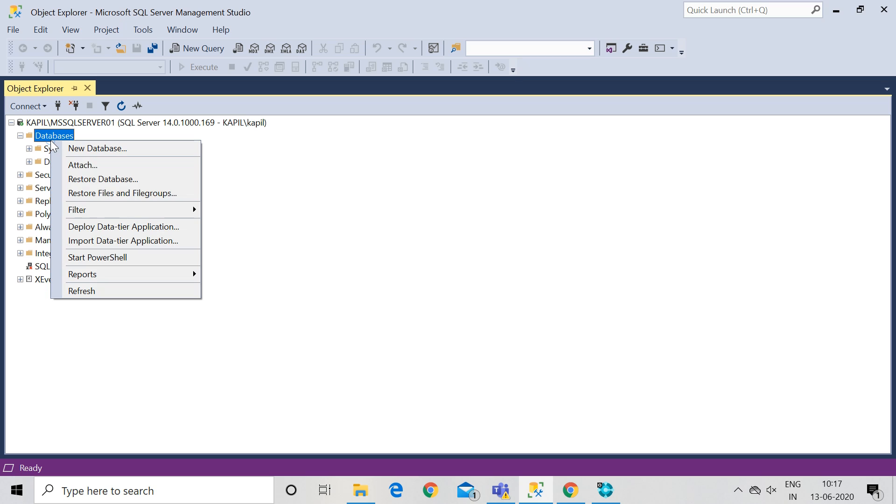
pyautogui.click(82, 167)
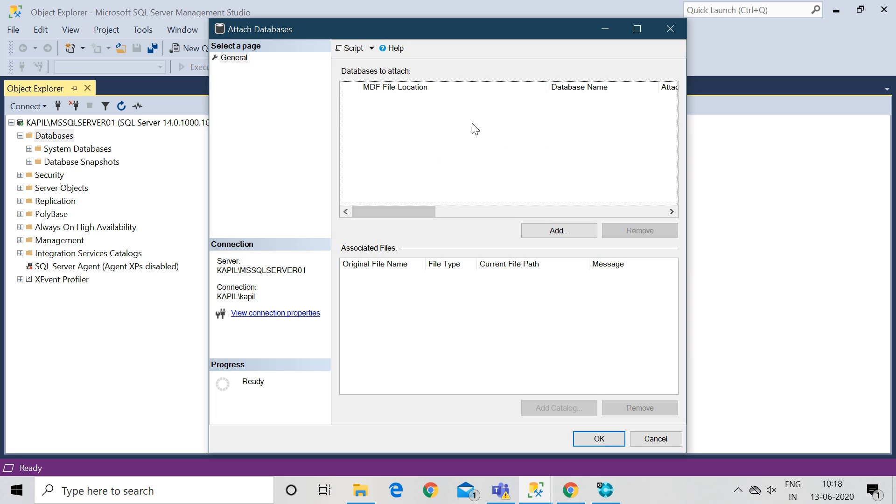
pyautogui.click(570, 230)
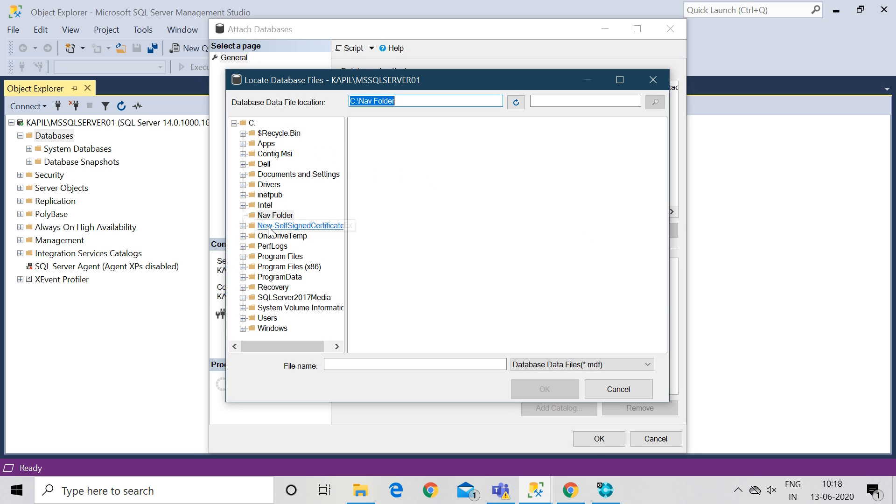
# - Attach the Demo Database BC (16-0) .mdf file from Program Files\Microsoft SQL Server\MSSQL14.MSSQLSERVER01\MSSQL\DATA
pyautogui.click(281, 258)
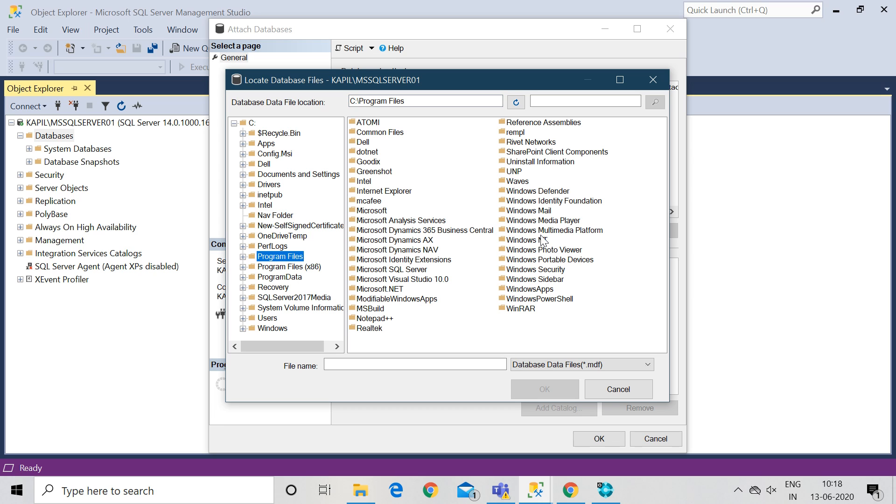
pyautogui.doubleClick(406, 271)
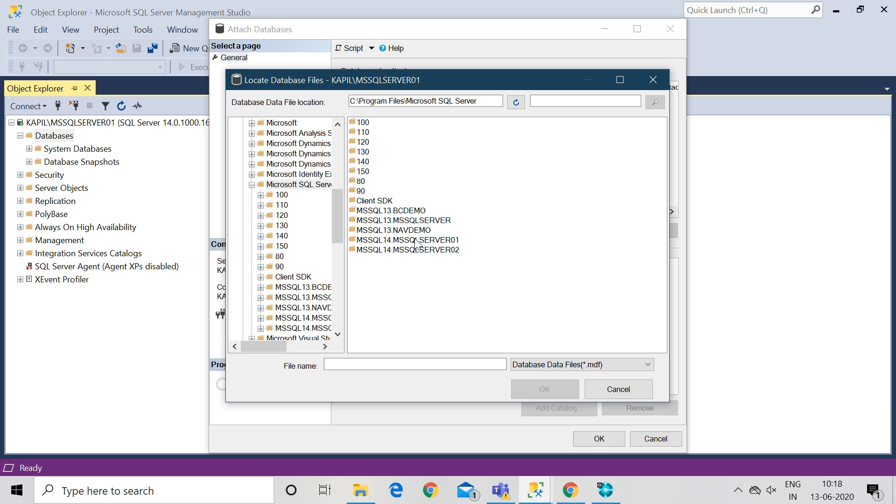
pyautogui.doubleClick(418, 240)
pyautogui.doubleClick(366, 122)
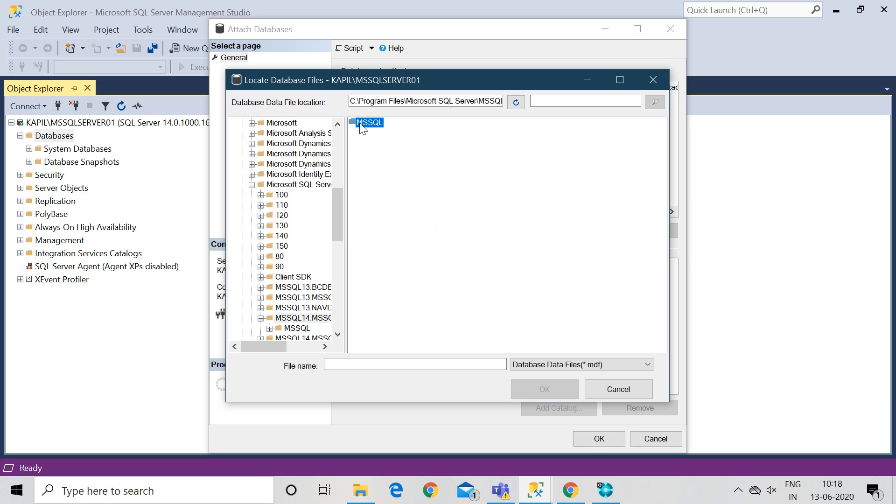
pyautogui.doubleClick(361, 143)
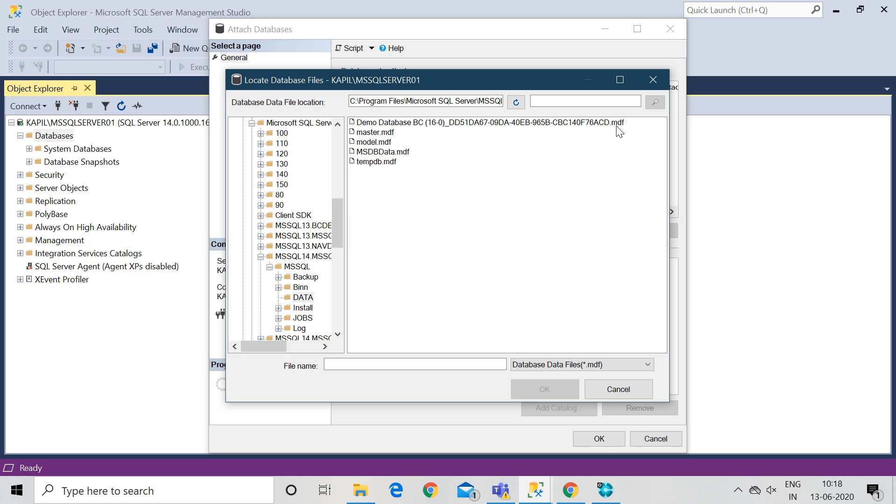
pyautogui.click(603, 123)
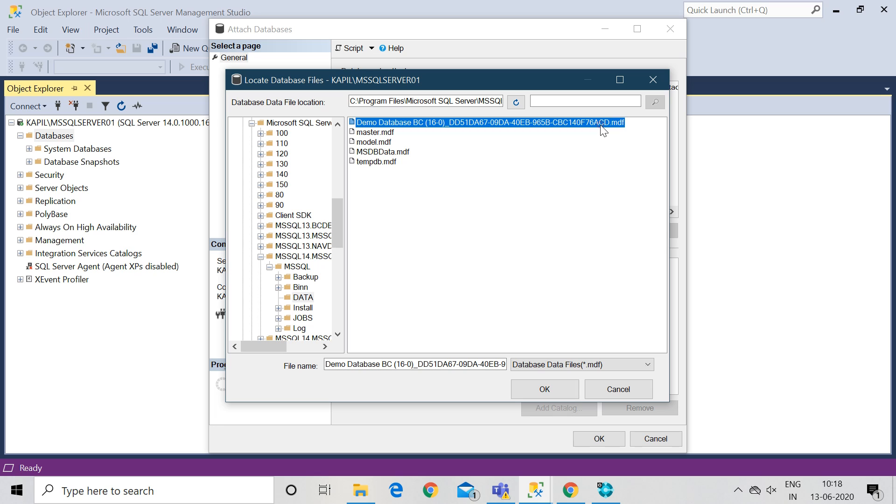
pyautogui.click(559, 391)
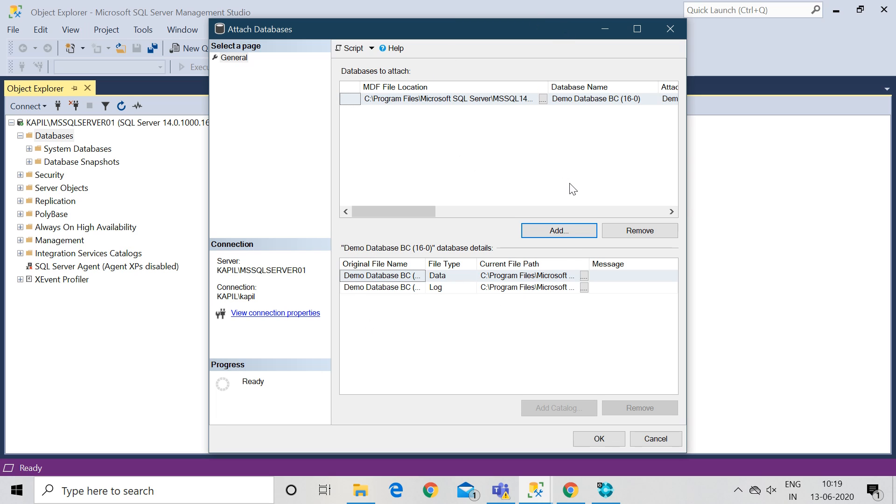
pyautogui.moveTo(428, 207); pyautogui.dragTo(383, 214)
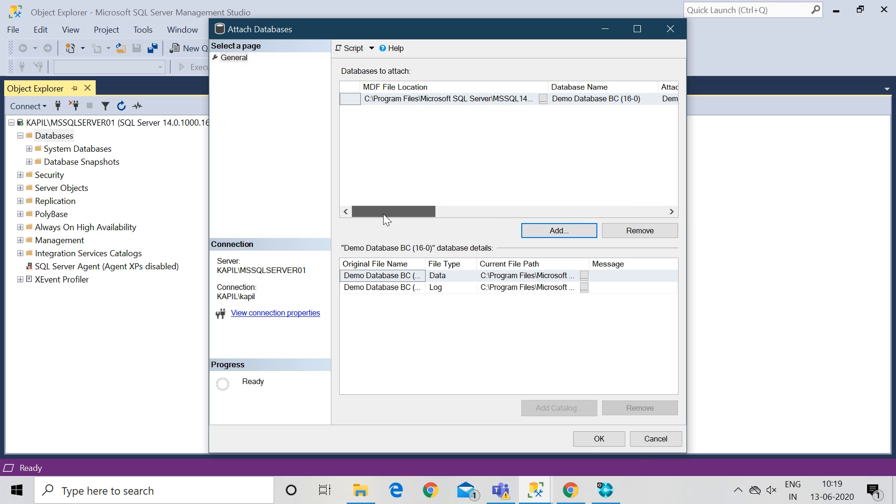
pyautogui.click(584, 440)
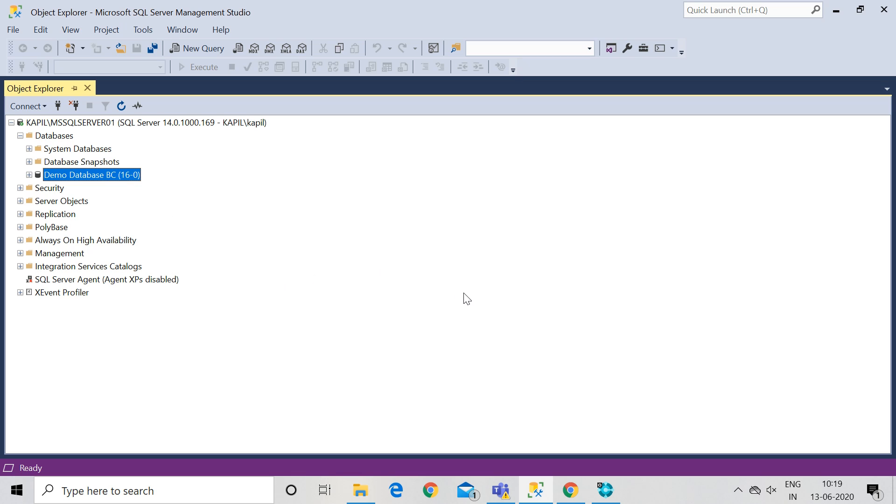
# - Switch to the Business Central Server administration console and start the BC160 instance
pyautogui.click(604, 491)
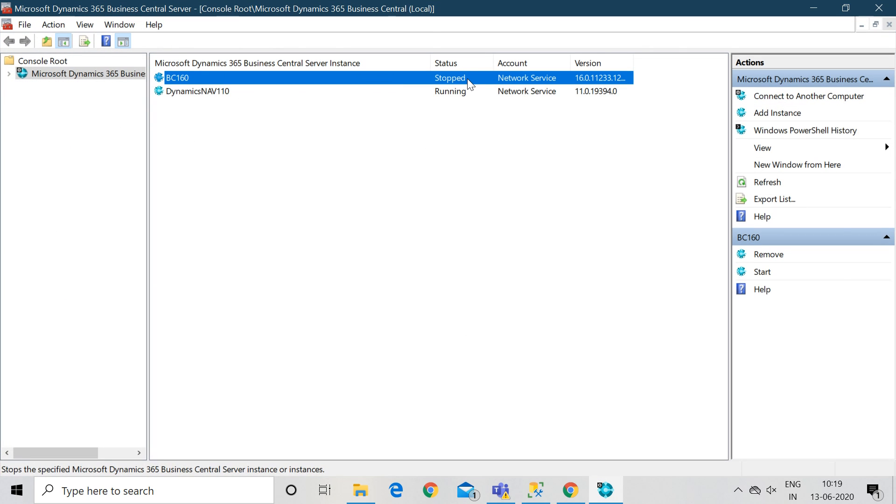
pyautogui.click(764, 275)
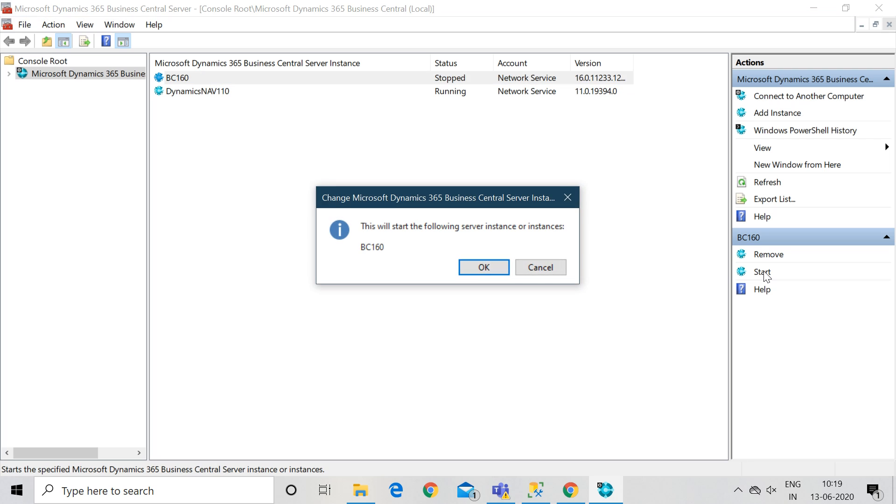
pyautogui.click(483, 267)
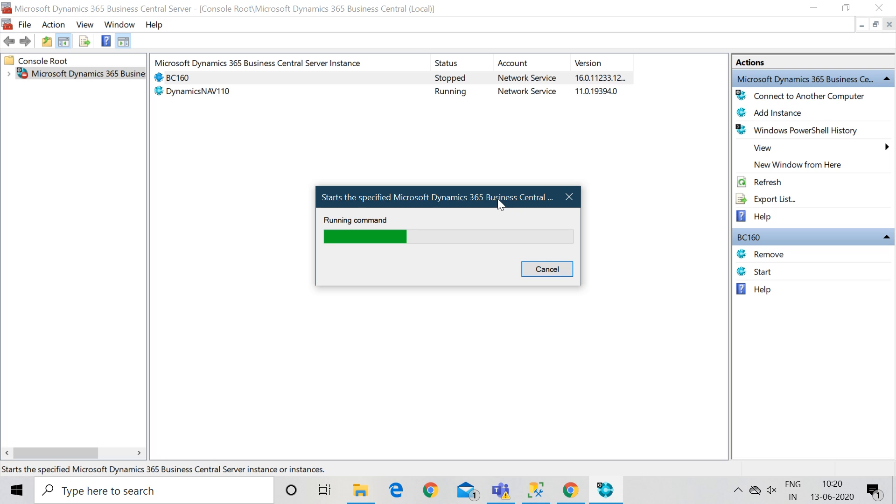
pyautogui.moveTo(498, 198); pyautogui.dragTo(504, 164)
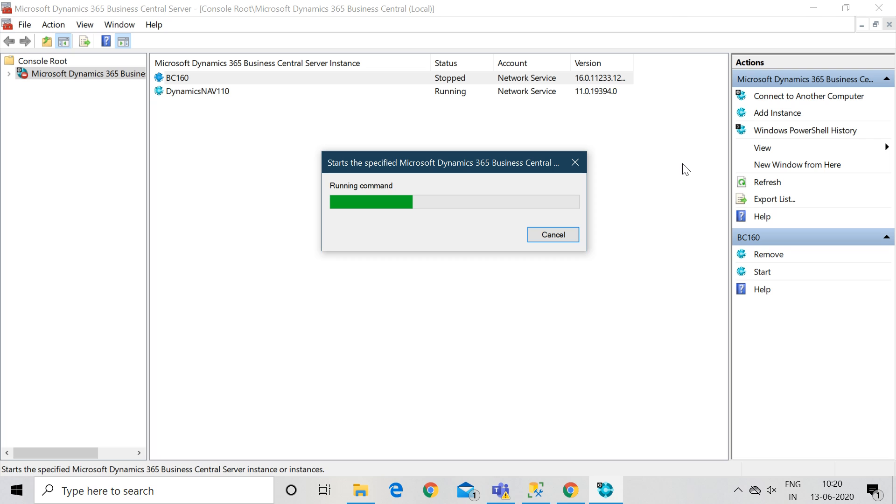
pyautogui.click(539, 493)
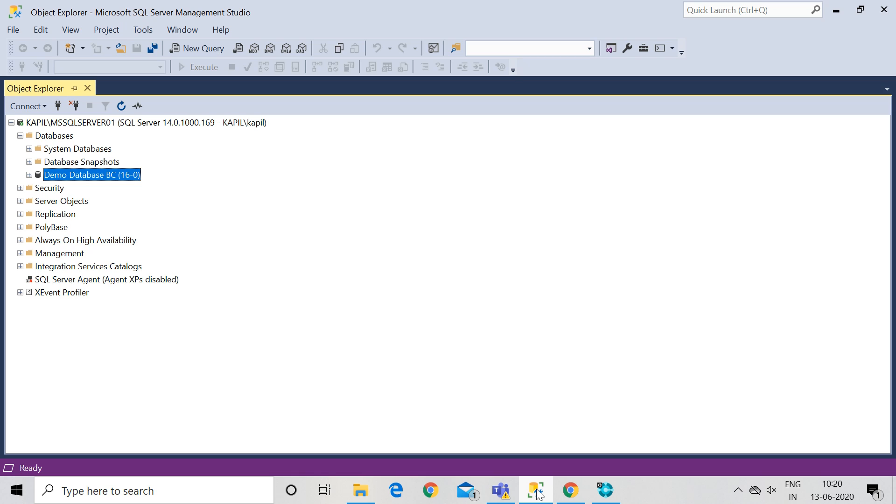
pyautogui.rightClick(135, 182)
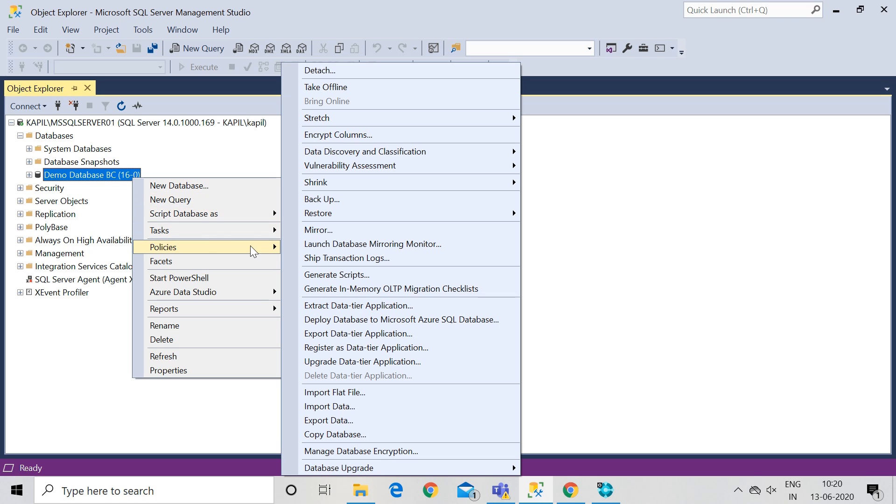
pyautogui.moveTo(269, 232)
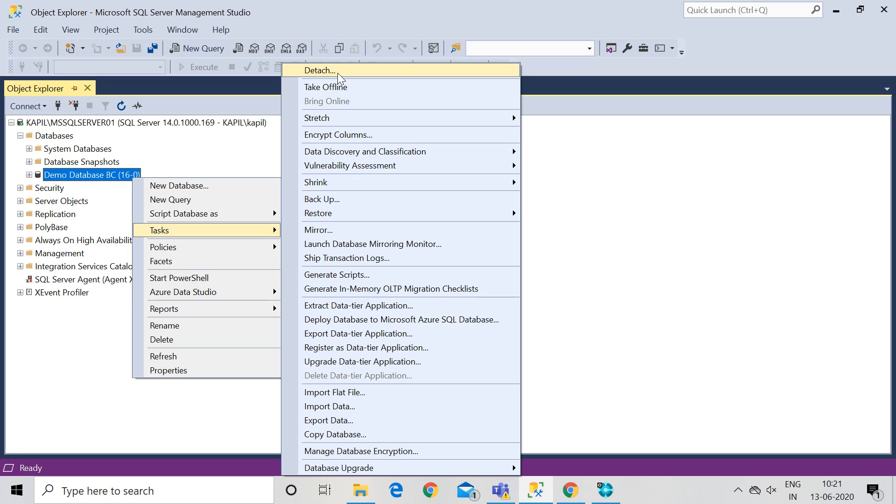
pyautogui.click(593, 189)
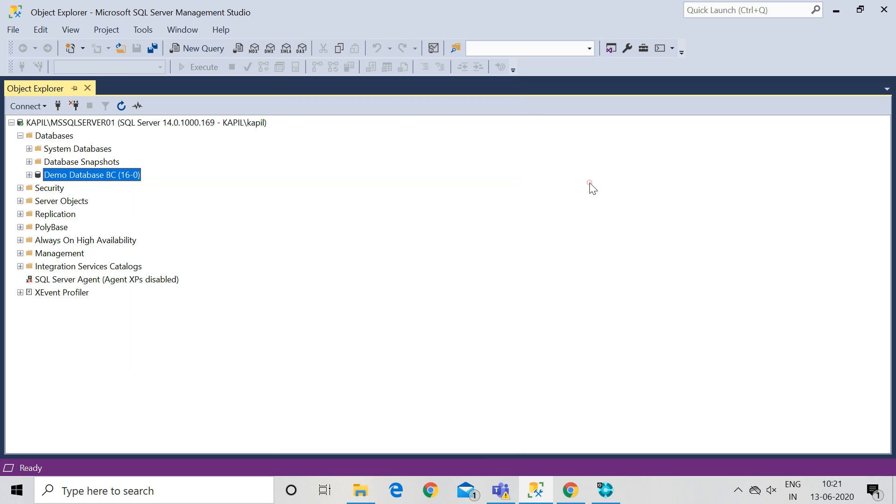